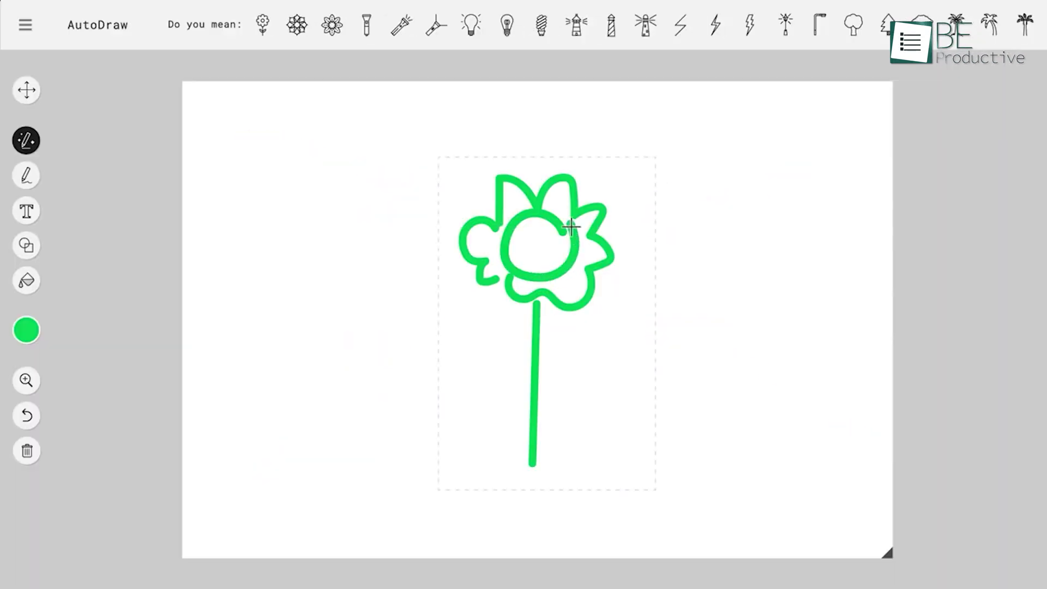
# - Replace the flower and dolphin scribbles with clean icons, and the cake sketch with a three-candle cake
pyautogui.click(261, 25)
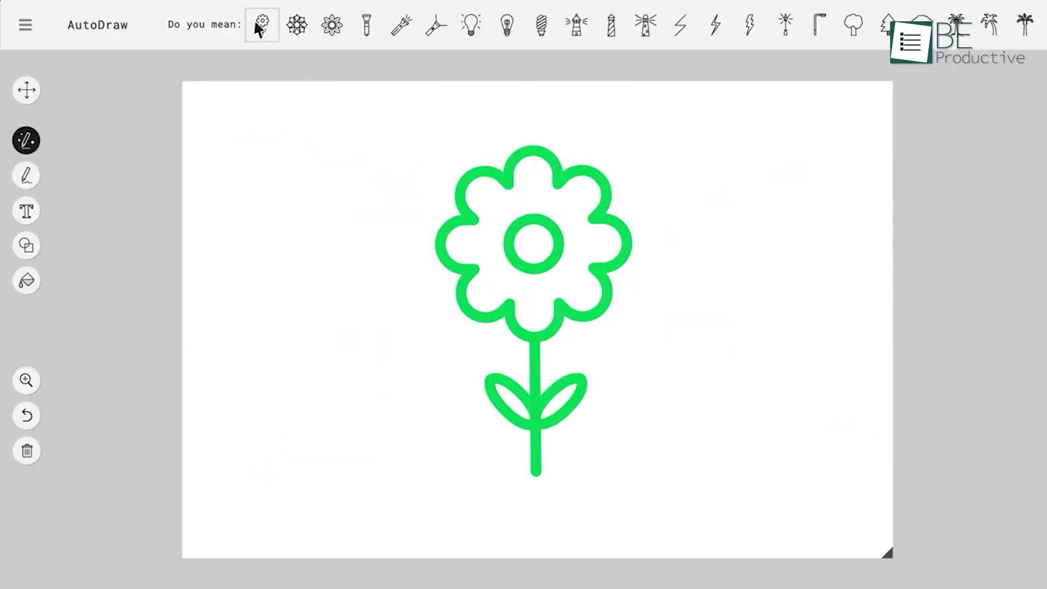
pyautogui.click(264, 26)
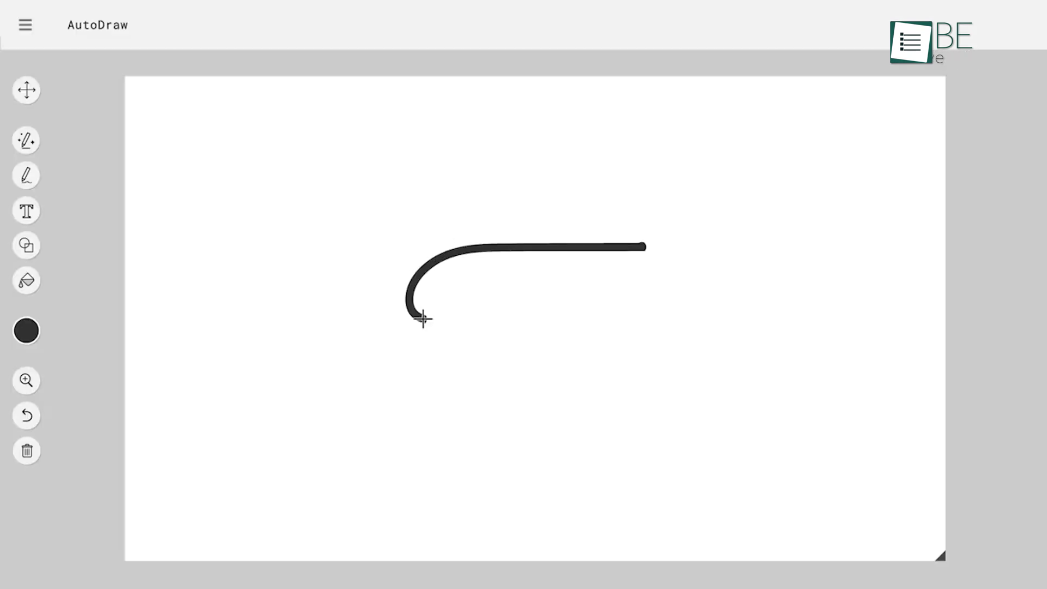
pyautogui.moveTo(423, 319); pyautogui.dragTo(643, 244)
pyautogui.moveTo(421, 316); pyautogui.dragTo(665, 289)
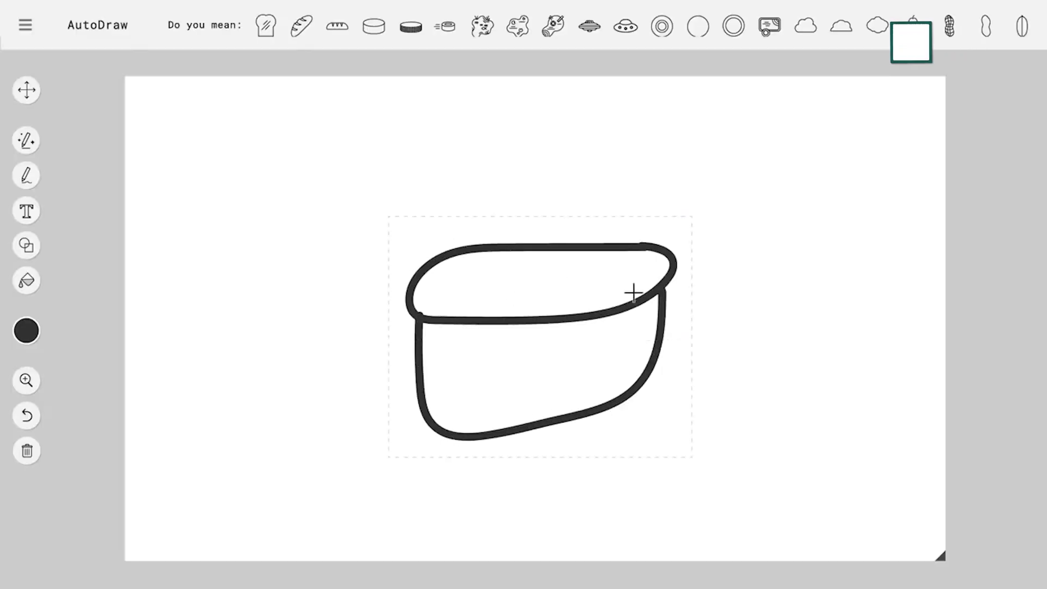
pyautogui.moveTo(436, 553); pyautogui.dragTo(478, 394)
pyautogui.moveTo(529, 563); pyautogui.dragTo(554, 410)
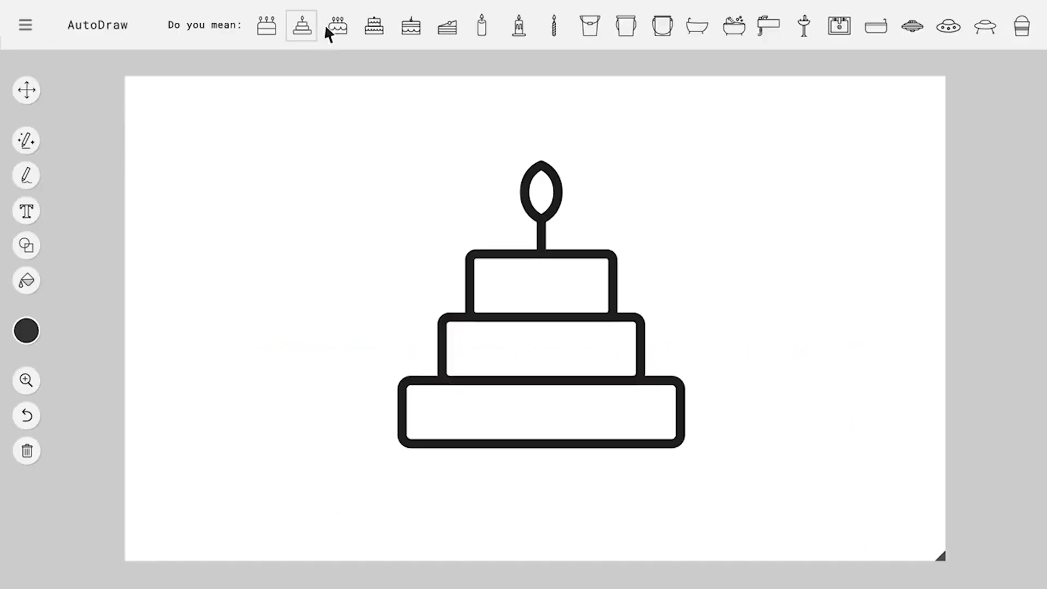
pyautogui.click(335, 29)
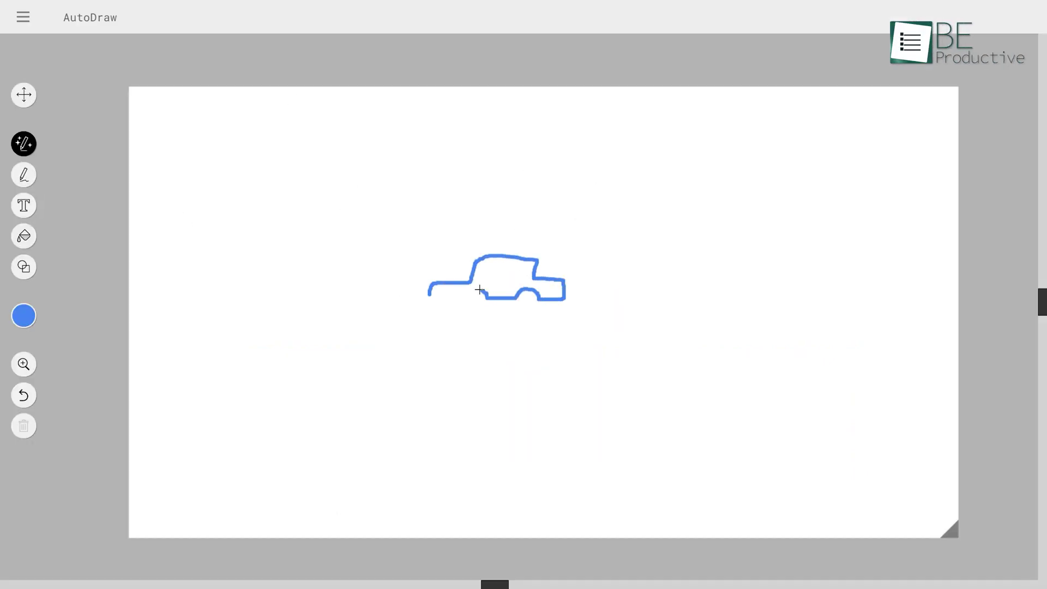
# - Add a wheel to the car sketch and replace it with a clean race car
pyautogui.moveTo(475, 292); pyautogui.dragTo(476, 296)
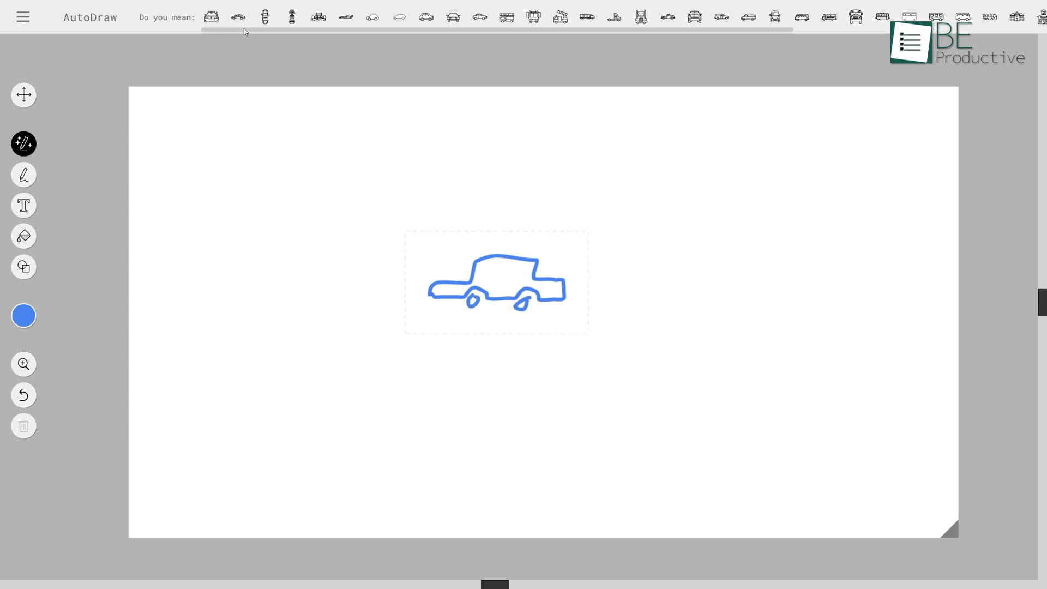
pyautogui.click(426, 25)
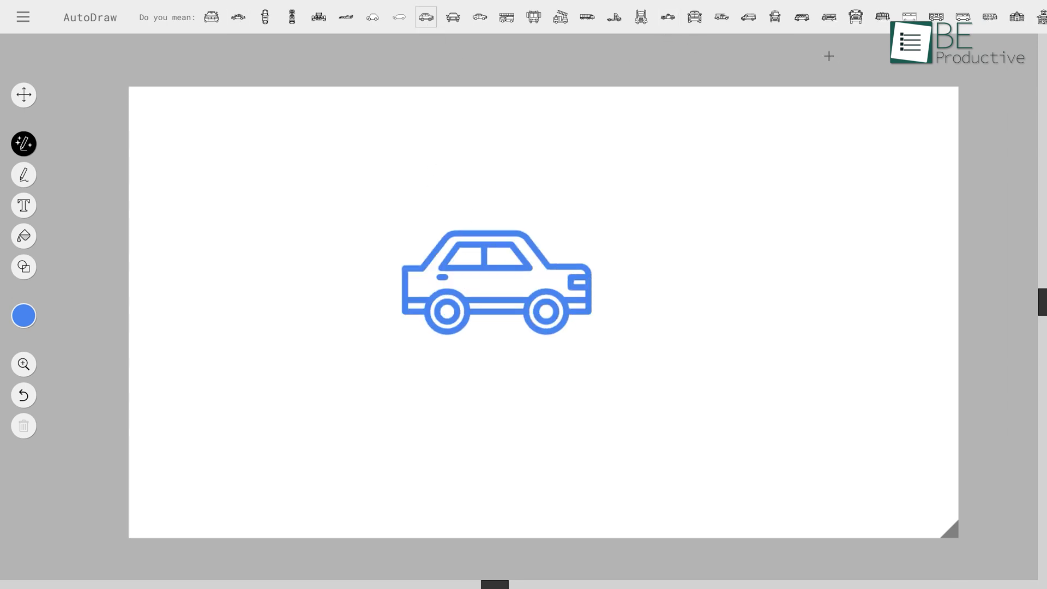
pyautogui.click(342, 24)
# - Switch to black freehand drawing, view more colours, and download the drawing
pyautogui.click(24, 175)
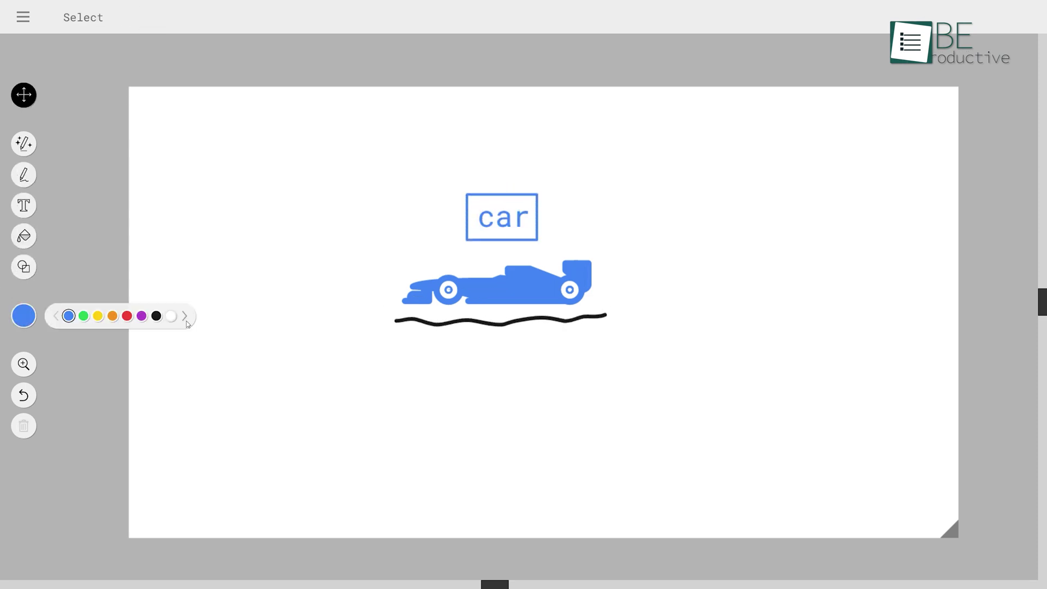
pyautogui.click(185, 317)
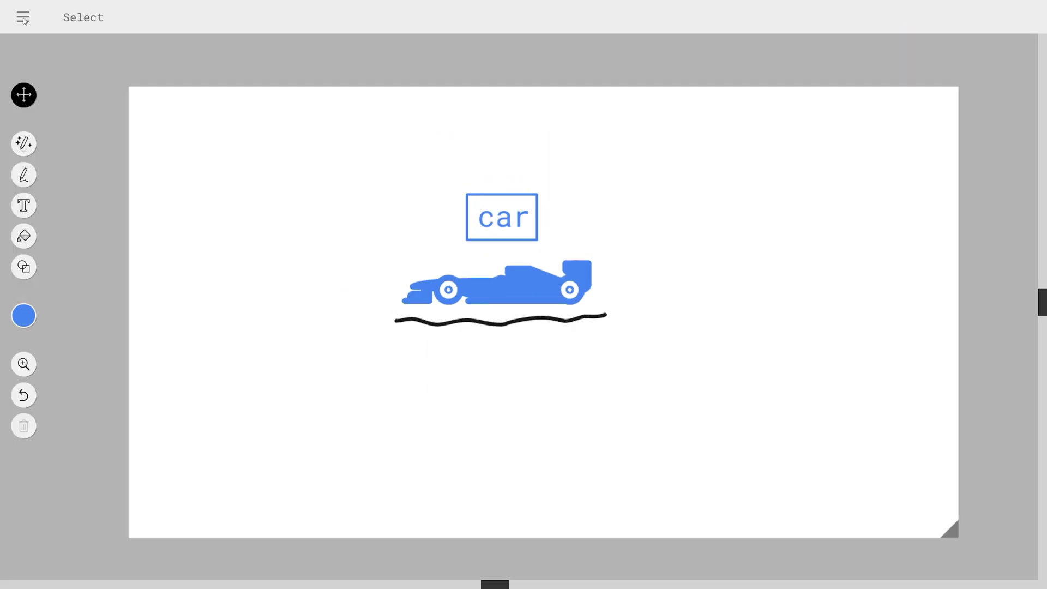
pyautogui.click(23, 16)
pyautogui.click(71, 129)
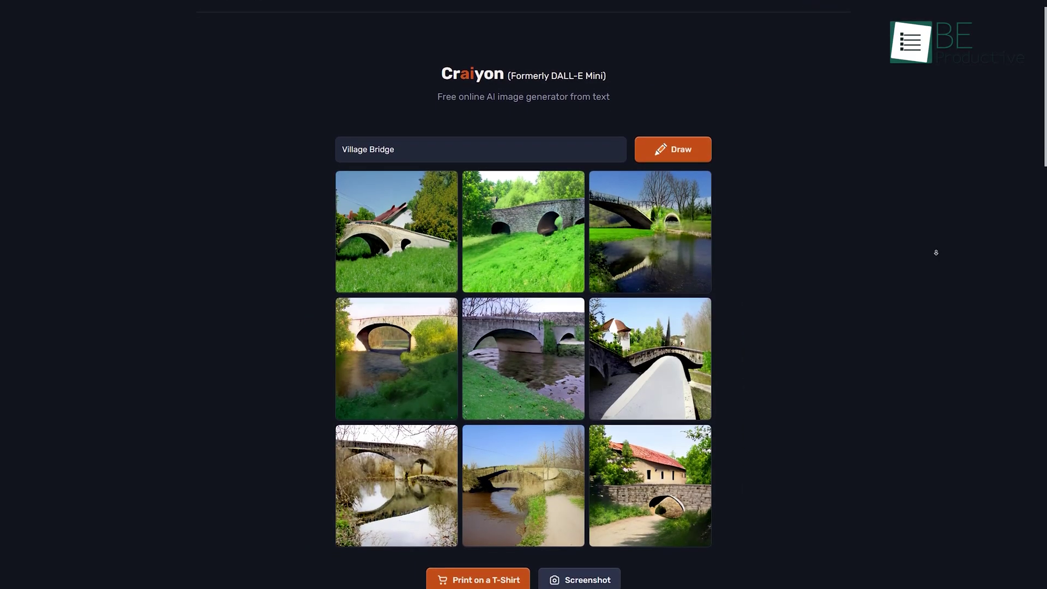
pyautogui.scroll(-1, 936, 252)
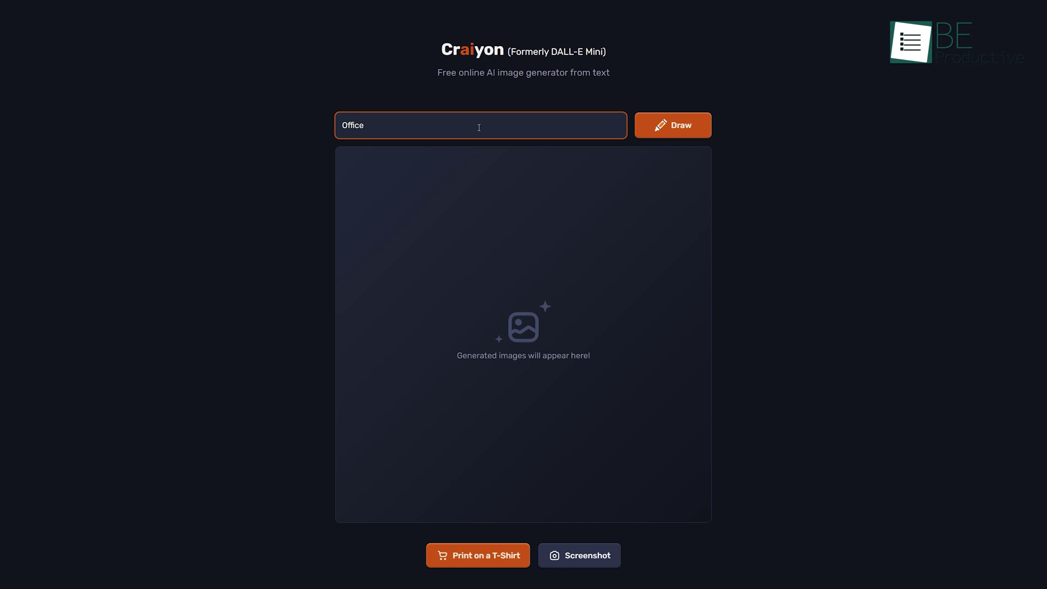
# - Generate 'Office' images, save an enlarged one, and show the third image on the T-shirt
pyautogui.press('Return')
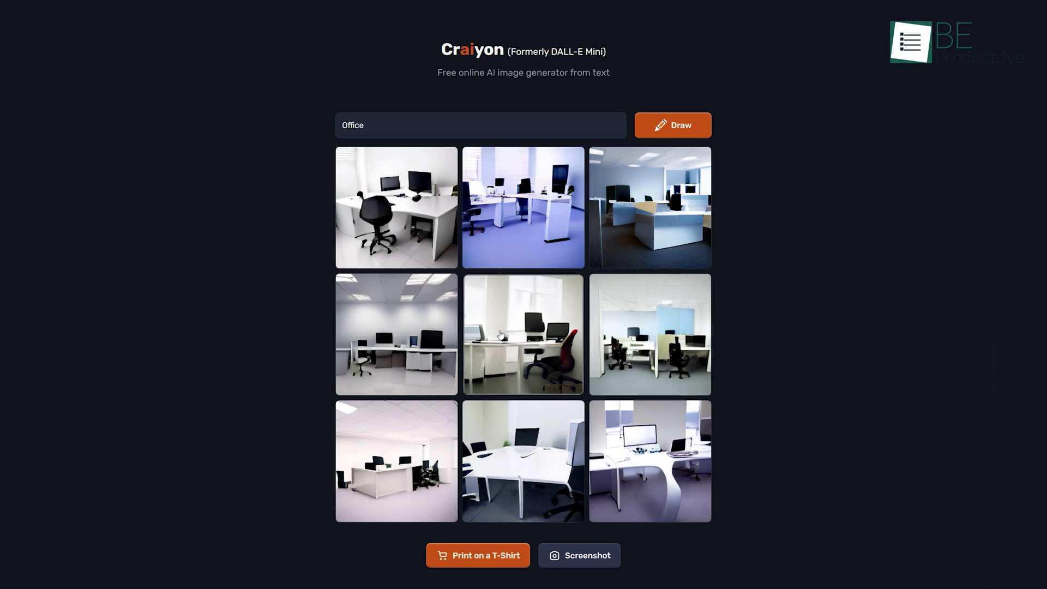
pyautogui.click(417, 334)
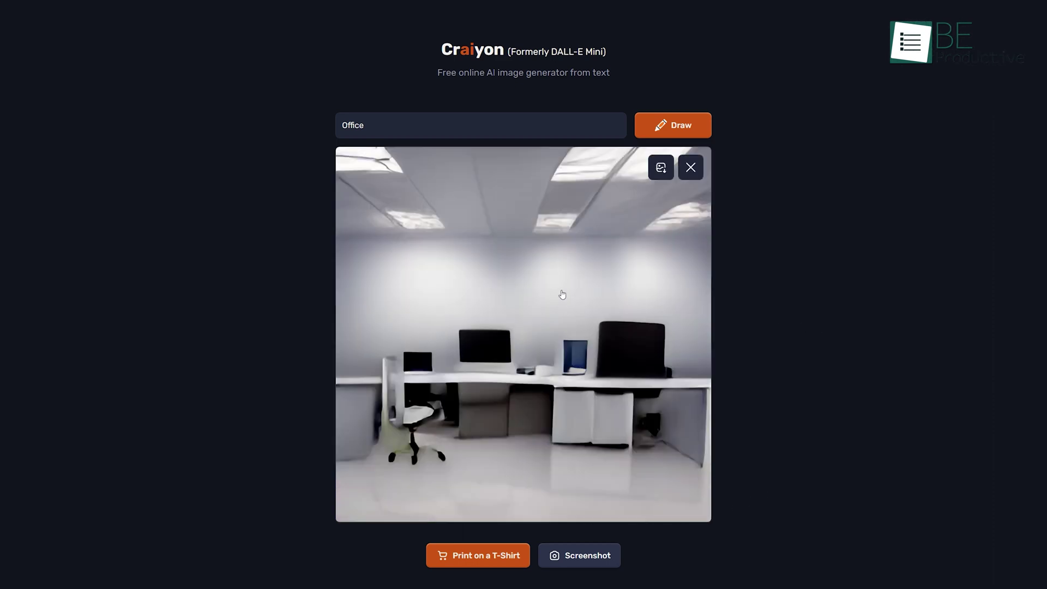
pyautogui.click(661, 168)
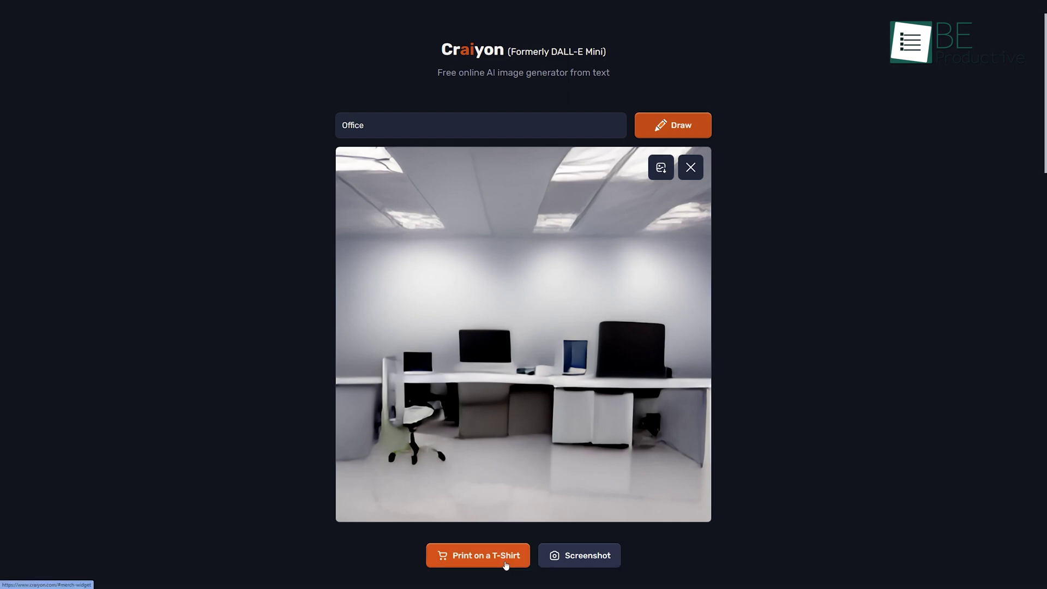
pyautogui.scroll(-5, 732, 457)
pyautogui.scroll(-5, 732, 457)
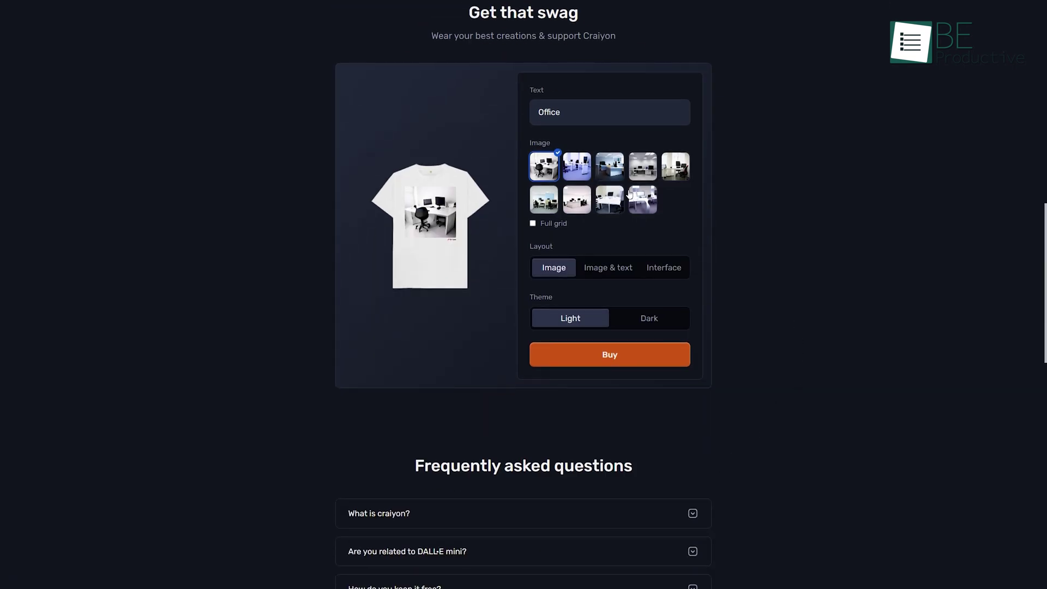
pyautogui.click(579, 179)
pyautogui.click(615, 179)
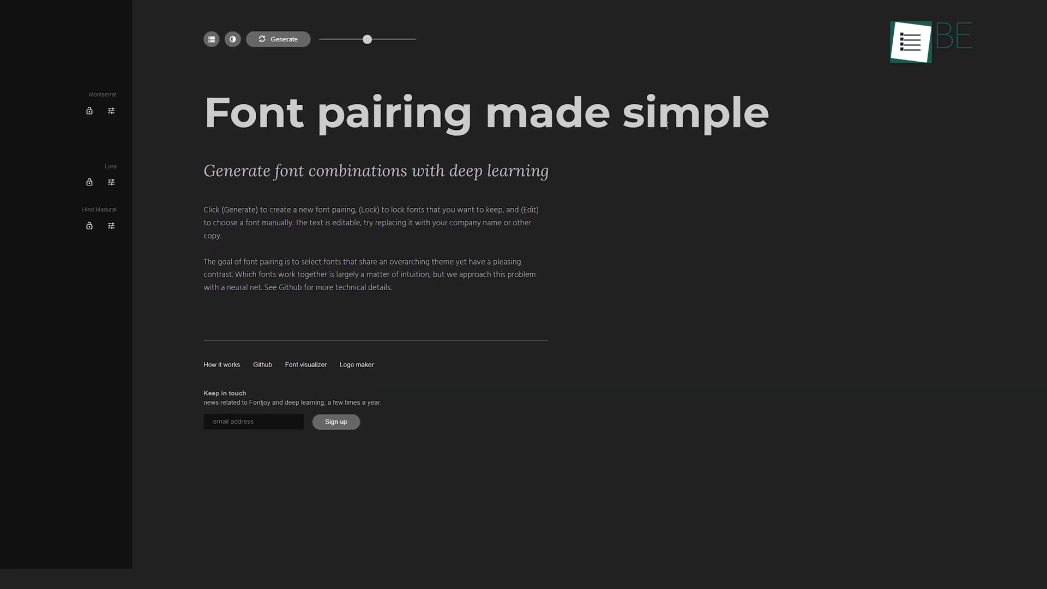
# - Generate four successive new font pairings for the AI article text
pyautogui.click(278, 43)
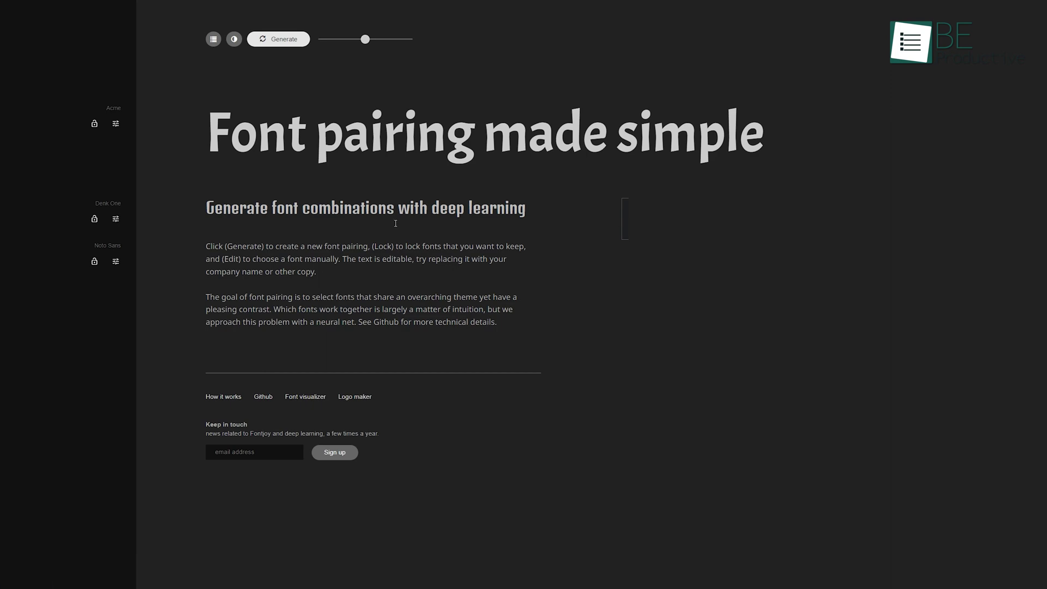
pyautogui.click(287, 45)
pyautogui.click(287, 46)
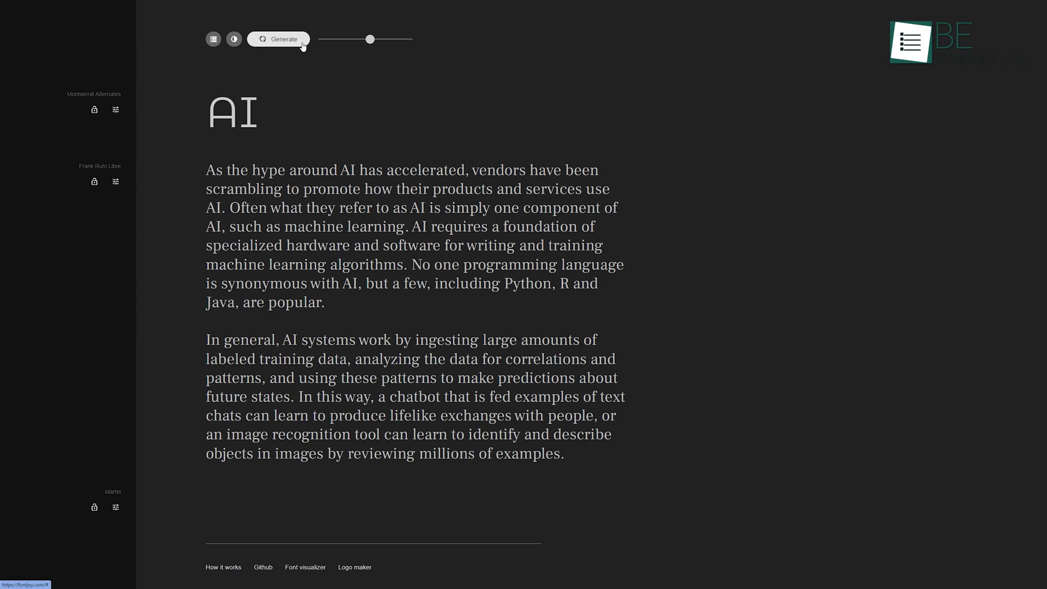
pyautogui.click(301, 46)
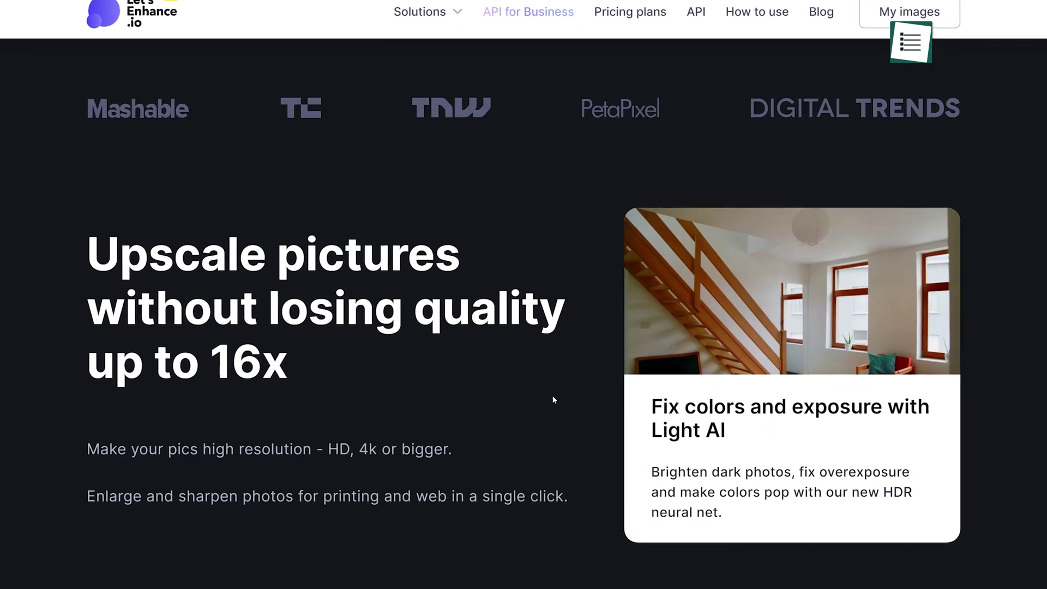
# - Queue the Car image, try Photo, Digital art and Smart resize, then settle on Smart Enhance with Light AI on
pyautogui.moveTo(70, 374); pyautogui.dragTo(307, 358)
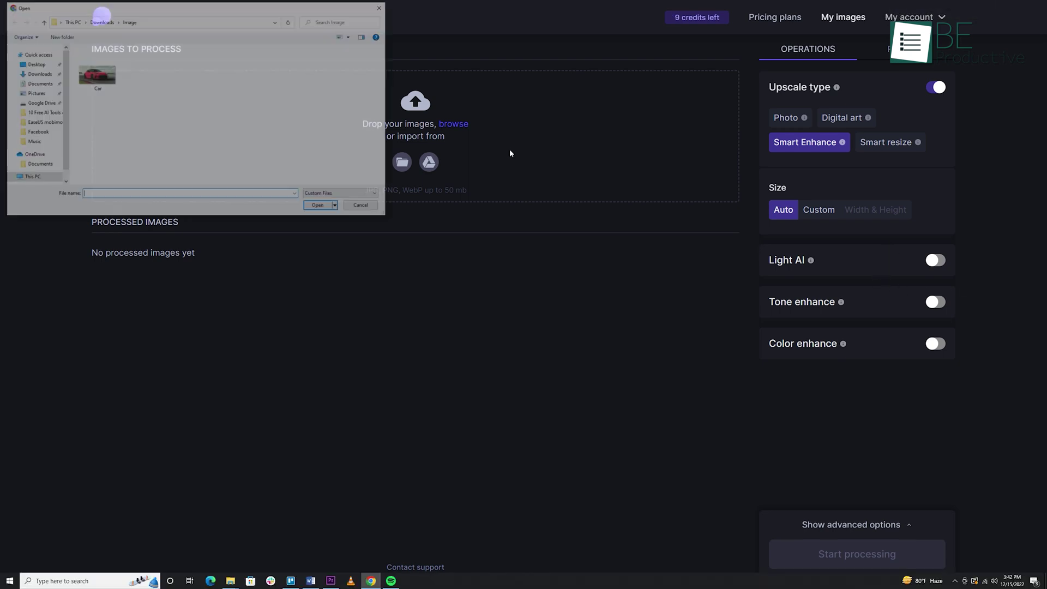
pyautogui.click(315, 209)
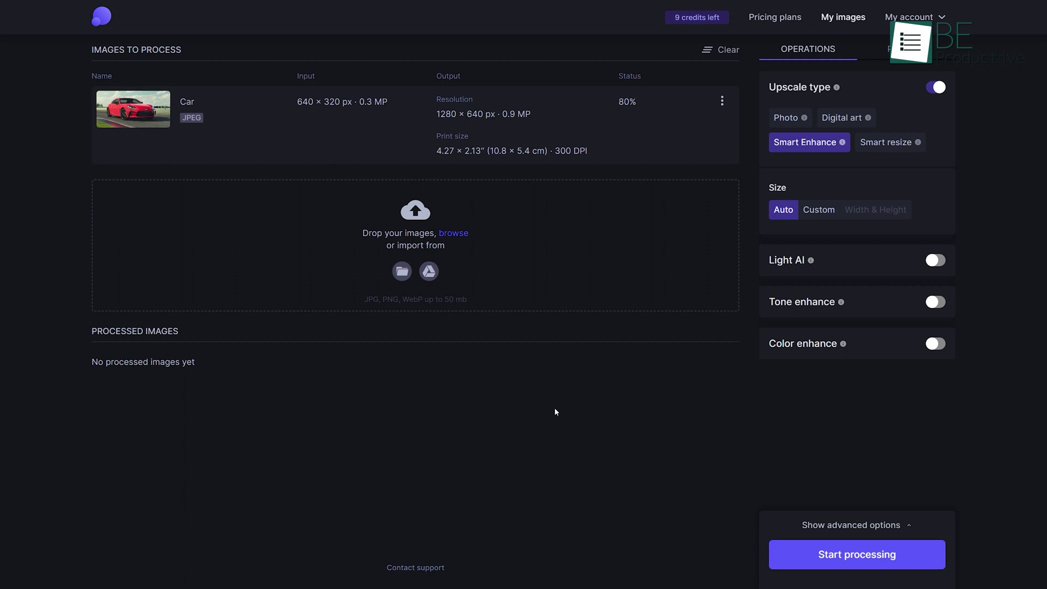
pyautogui.click(785, 120)
pyautogui.click(843, 119)
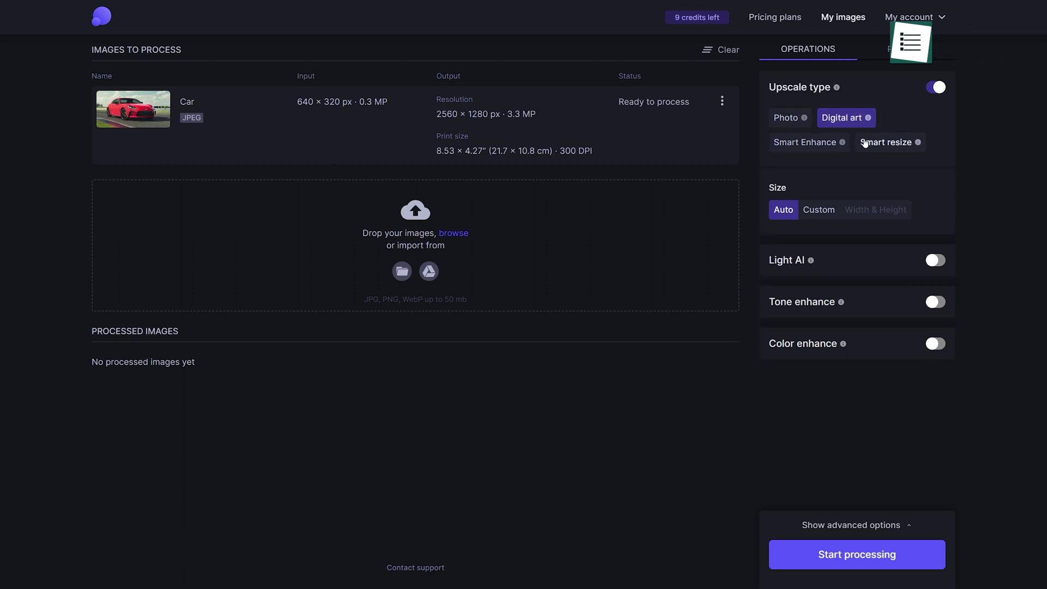
pyautogui.click(824, 146)
pyautogui.click(890, 142)
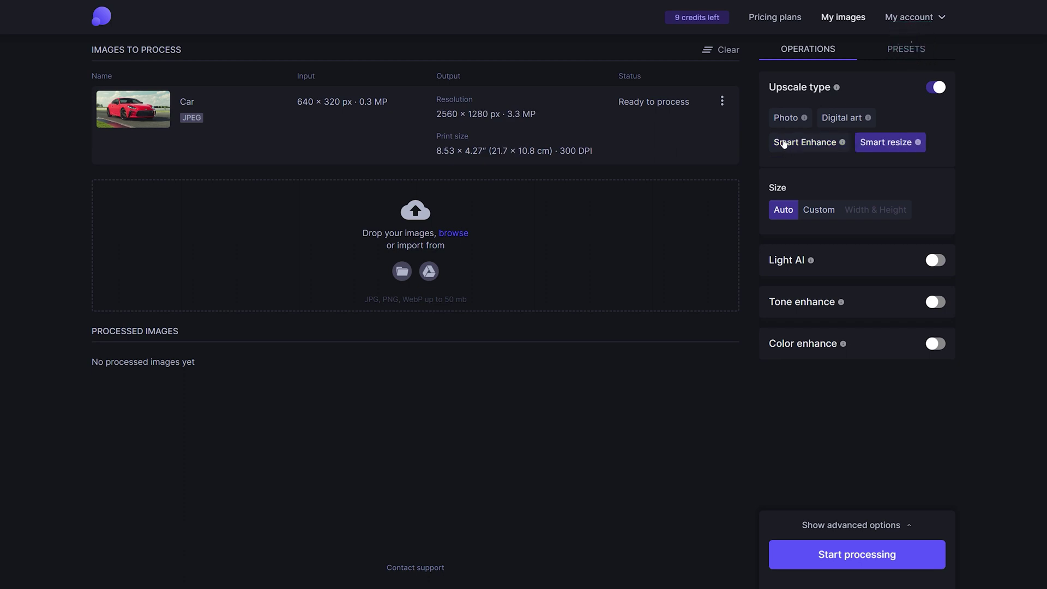
pyautogui.click(798, 140)
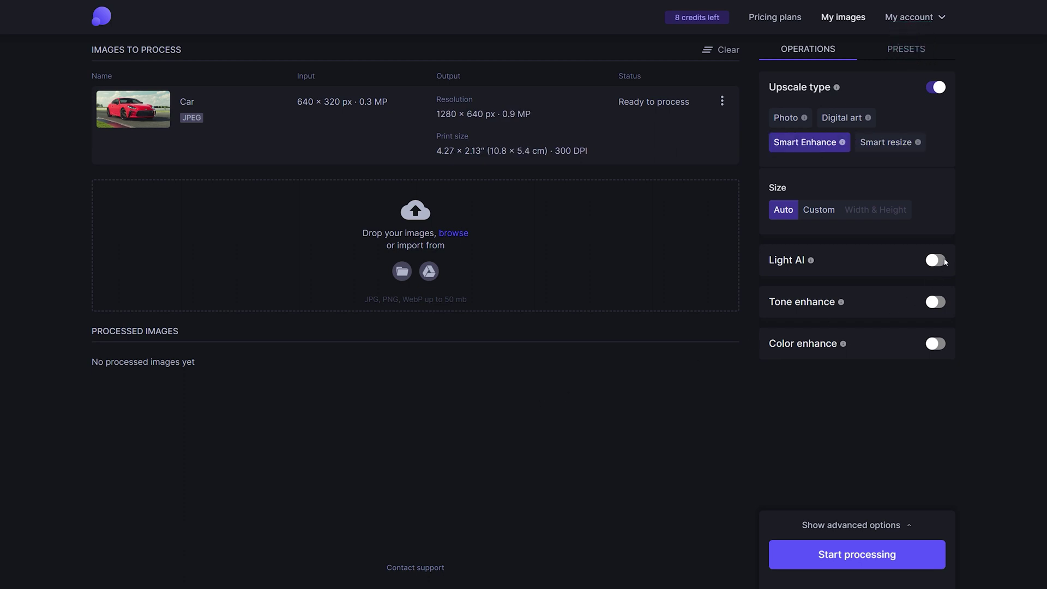
pyautogui.click(935, 262)
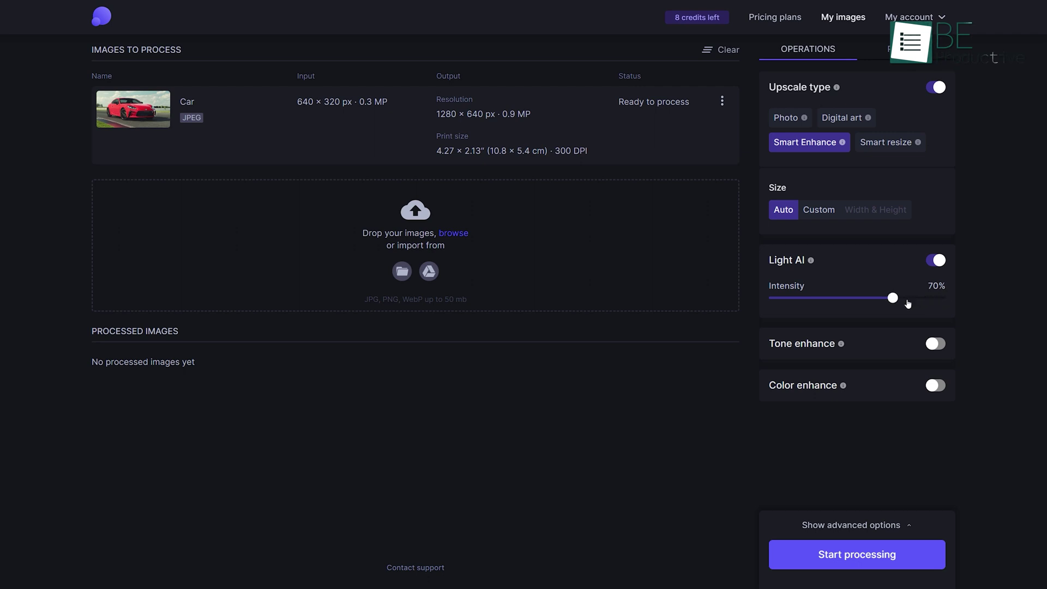
# - Turn on Tone enhance and set the output format to PNG
pyautogui.click(931, 344)
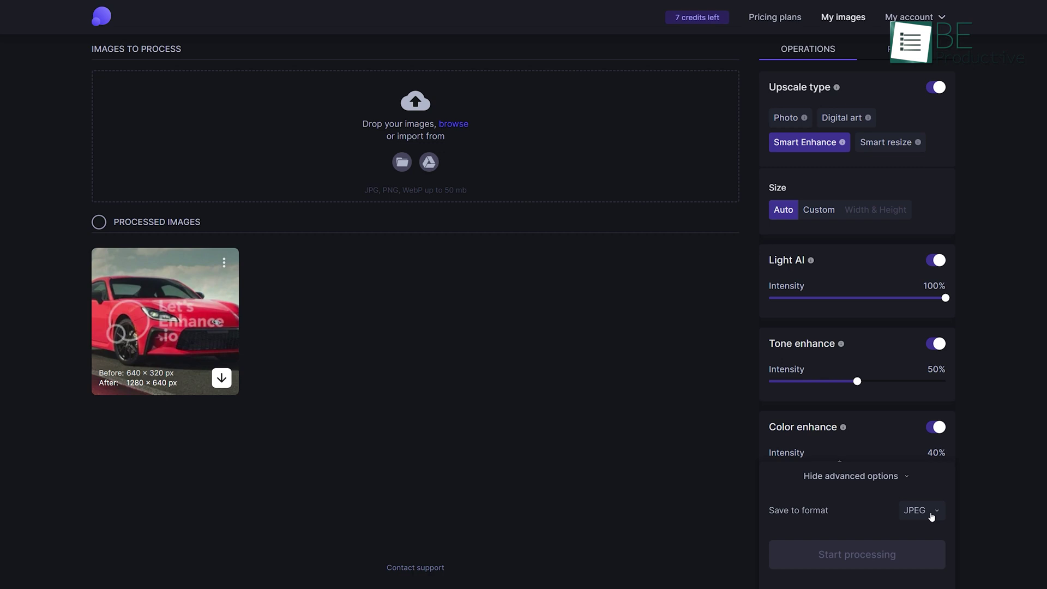
pyautogui.click(932, 514)
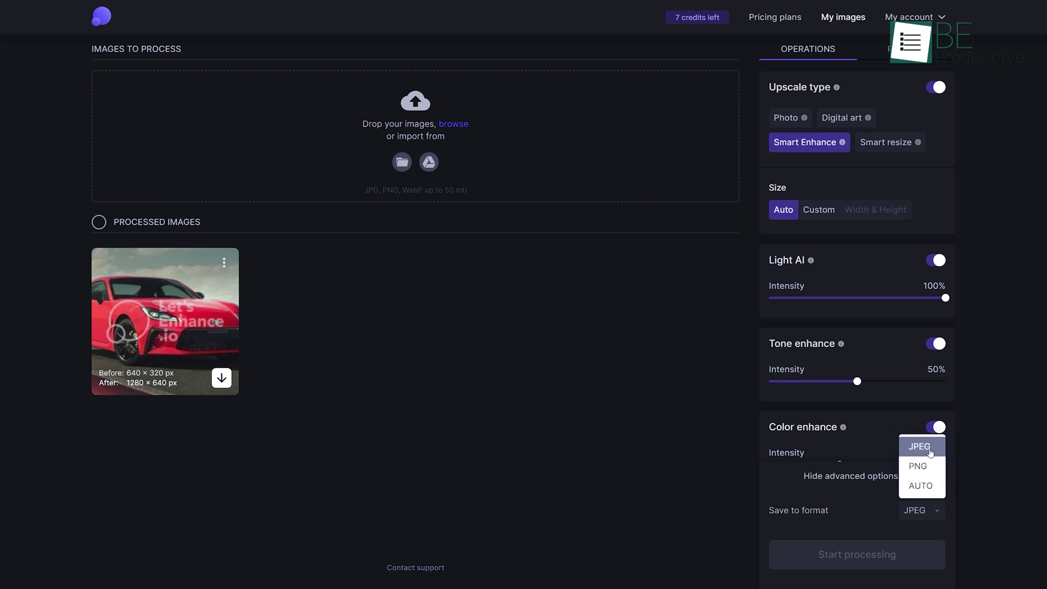
pyautogui.click(928, 467)
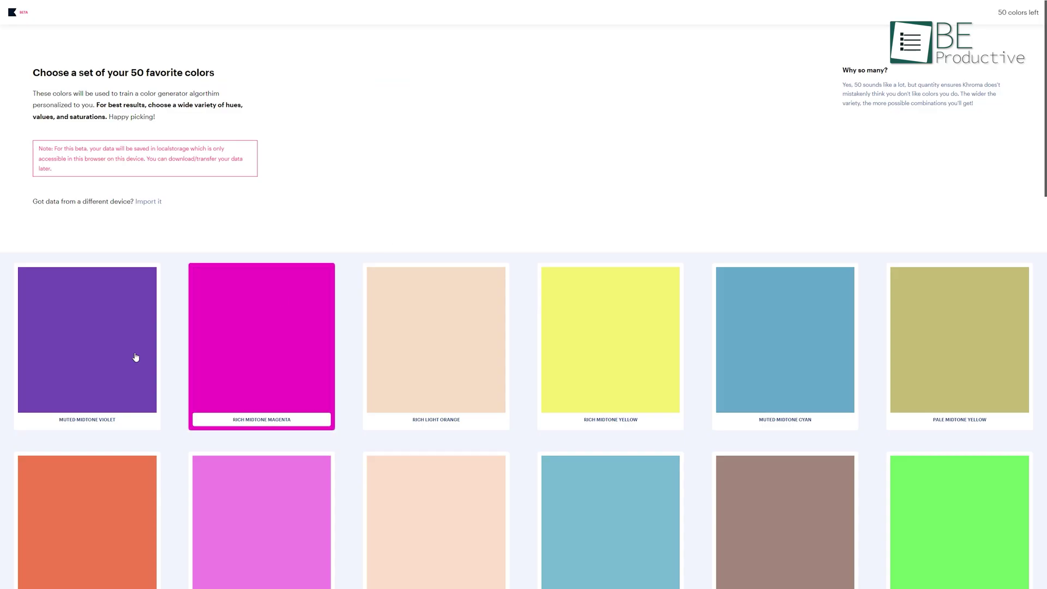
# - Favourite muted violet, rich magenta (removed and re-added) and rich yellow
pyautogui.click(125, 348)
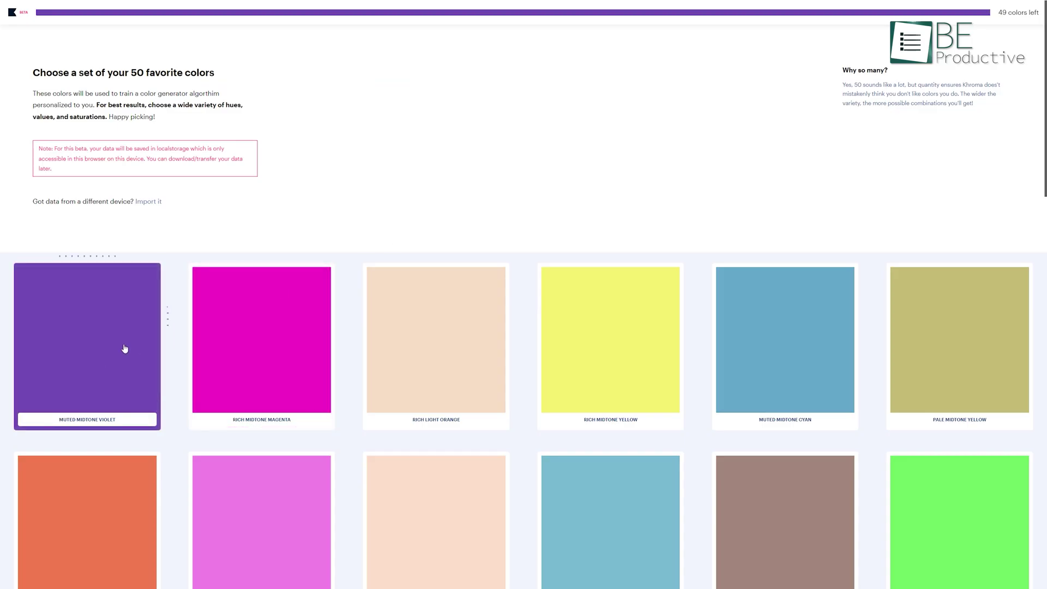
pyautogui.click(283, 352)
pyautogui.click(293, 422)
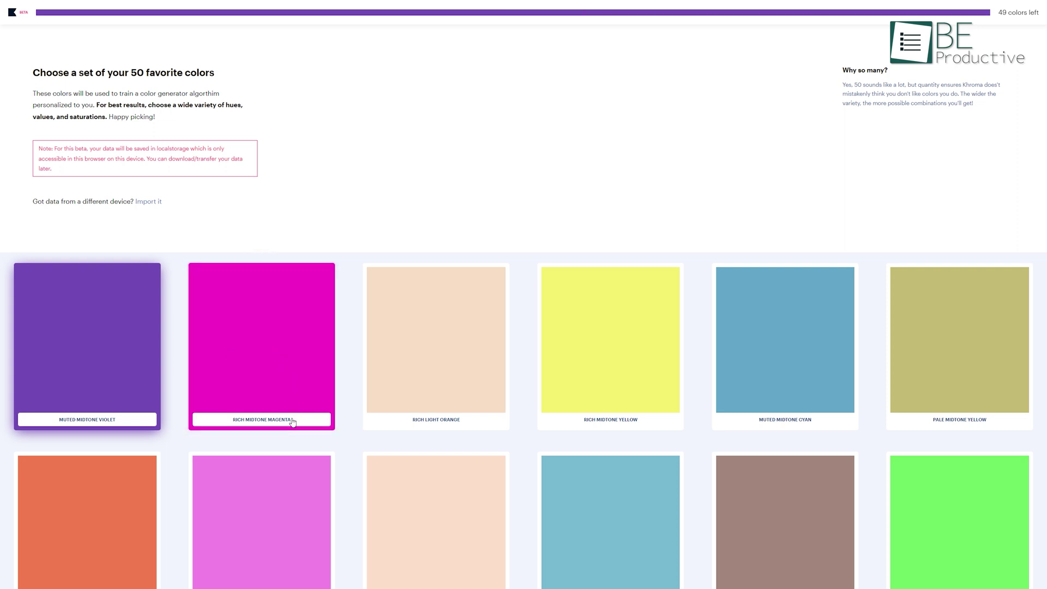
pyautogui.click(302, 400)
pyautogui.click(645, 352)
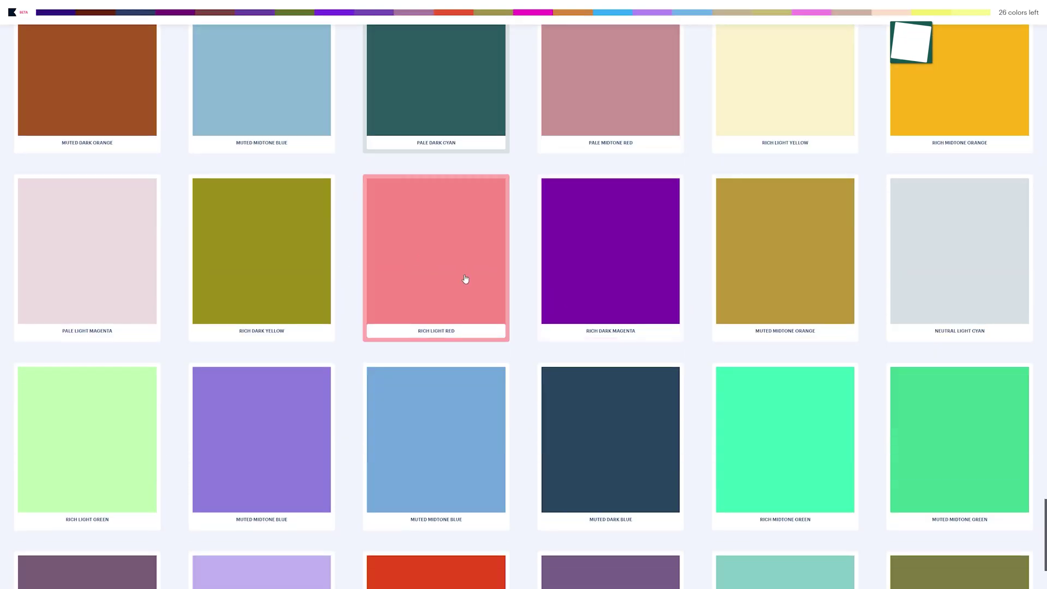
# - Favourite light red, dark magenta, muted orange, two muted blues, muted cyan and brown
pyautogui.click(573, 248)
pyautogui.click(767, 276)
pyautogui.scroll(-2, 578, 352)
pyautogui.click(433, 311)
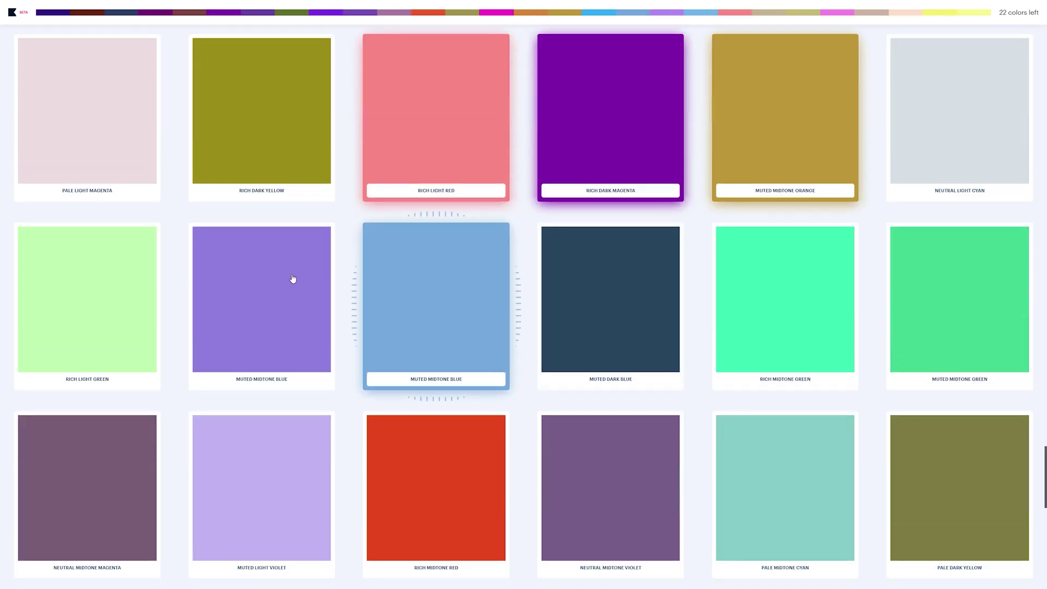
pyautogui.click(292, 278)
pyautogui.click(459, 205)
pyautogui.scroll(-2, 480, 393)
pyautogui.click(271, 109)
pyautogui.click(324, 282)
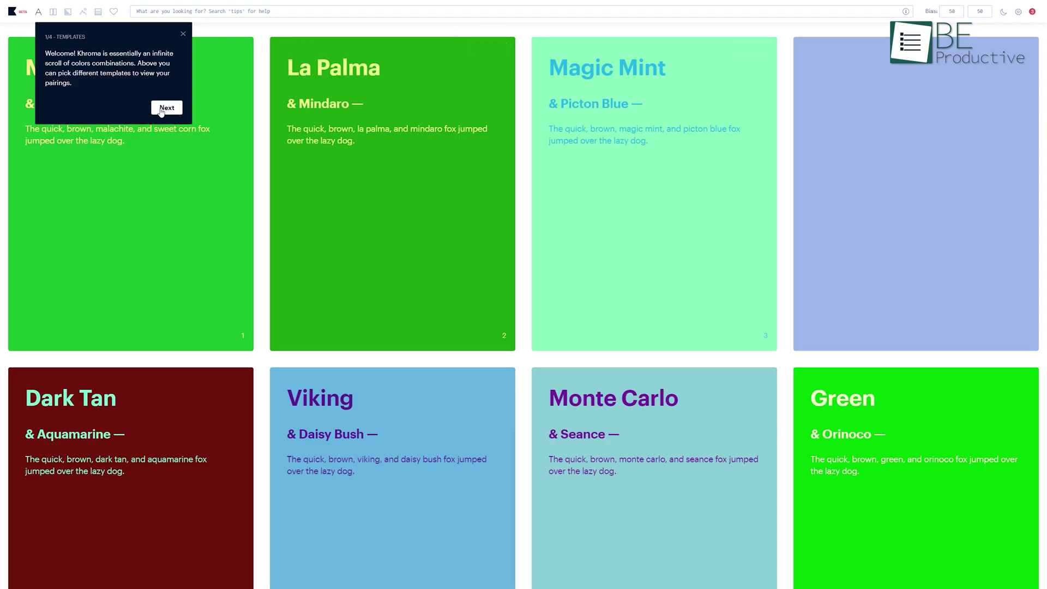
# - Step through the Khroma welcome tour to its last tip
pyautogui.click(168, 107)
pyautogui.click(261, 103)
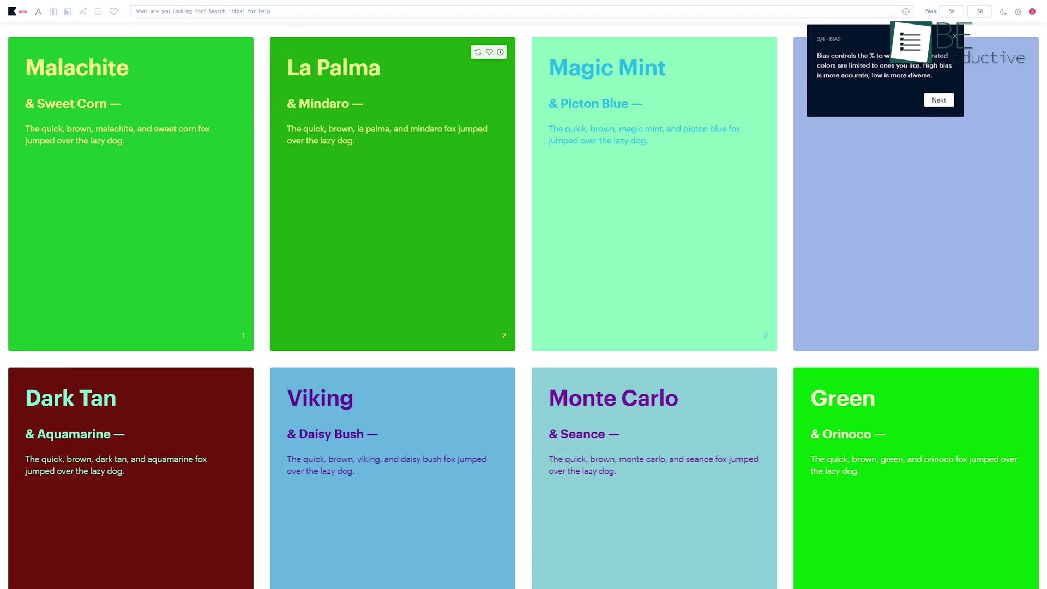
pyautogui.click(940, 100)
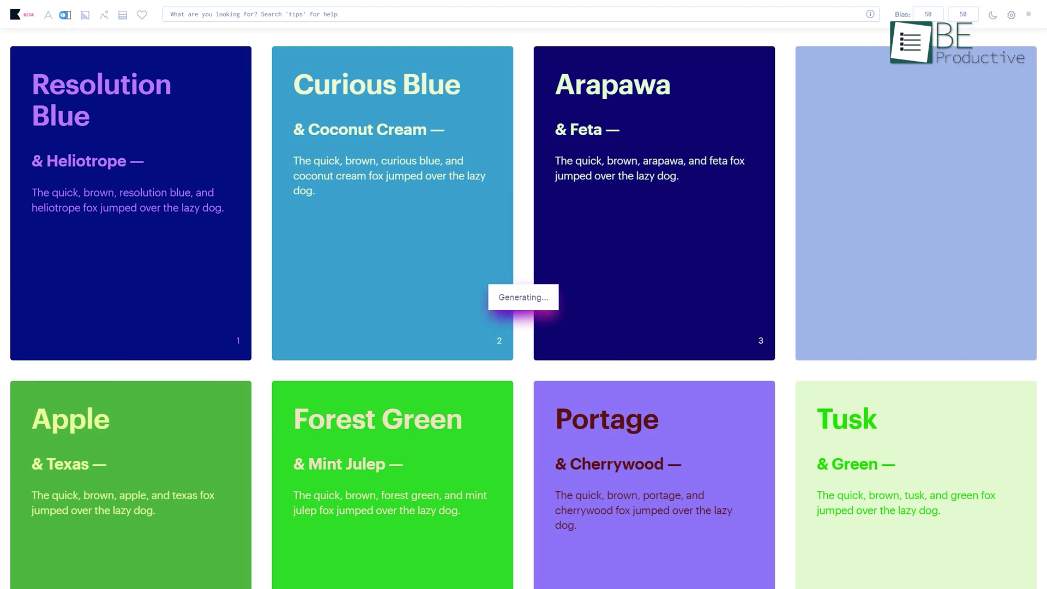
# - Switch the card style, open generator settings, and run a 'Blue' palette search
pyautogui.click(84, 14)
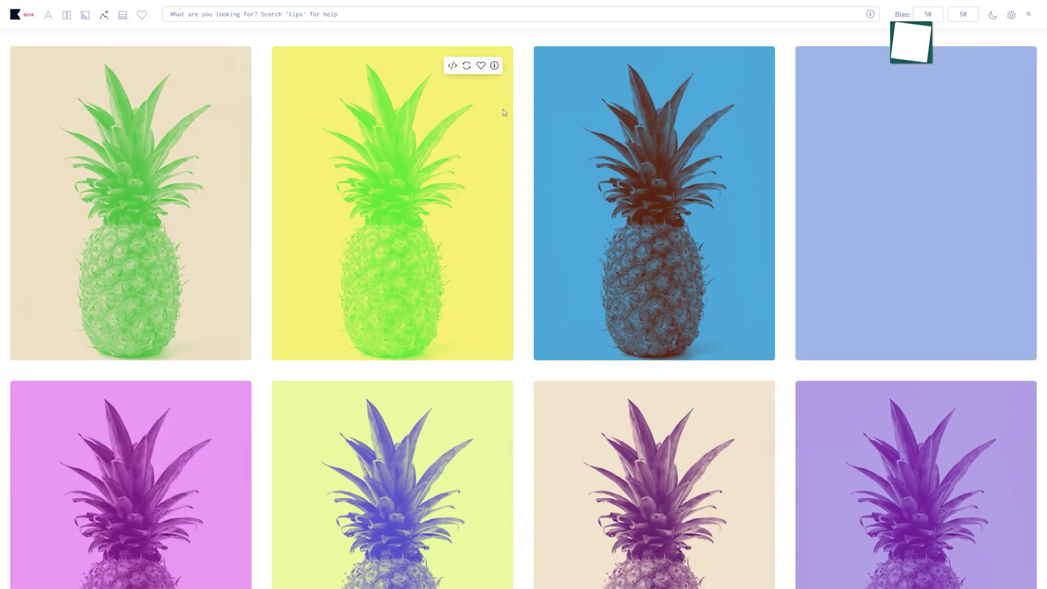
pyautogui.click(1012, 15)
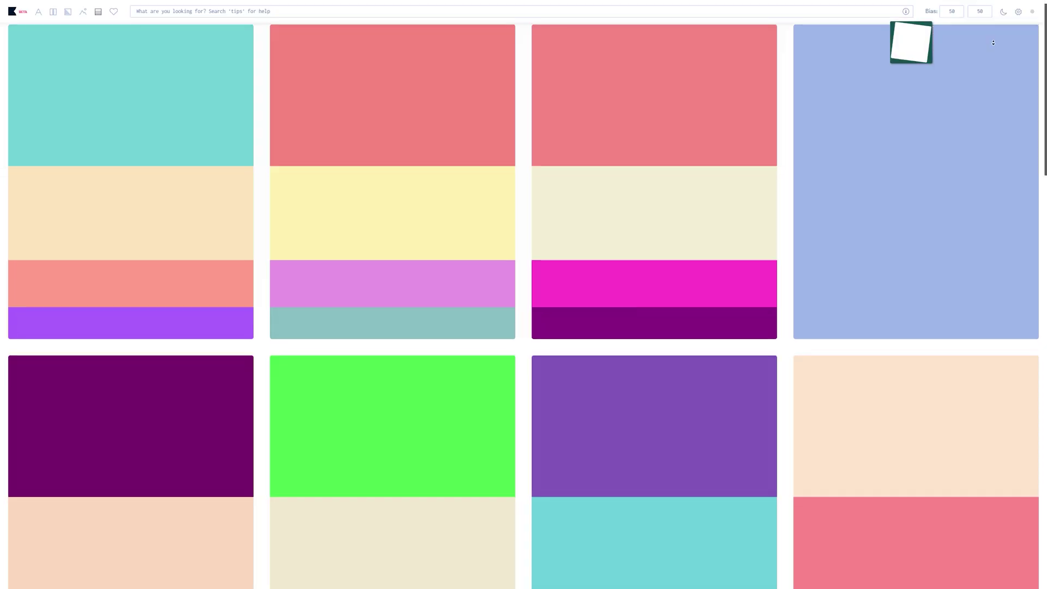
pyautogui.scroll(-1, 994, 42)
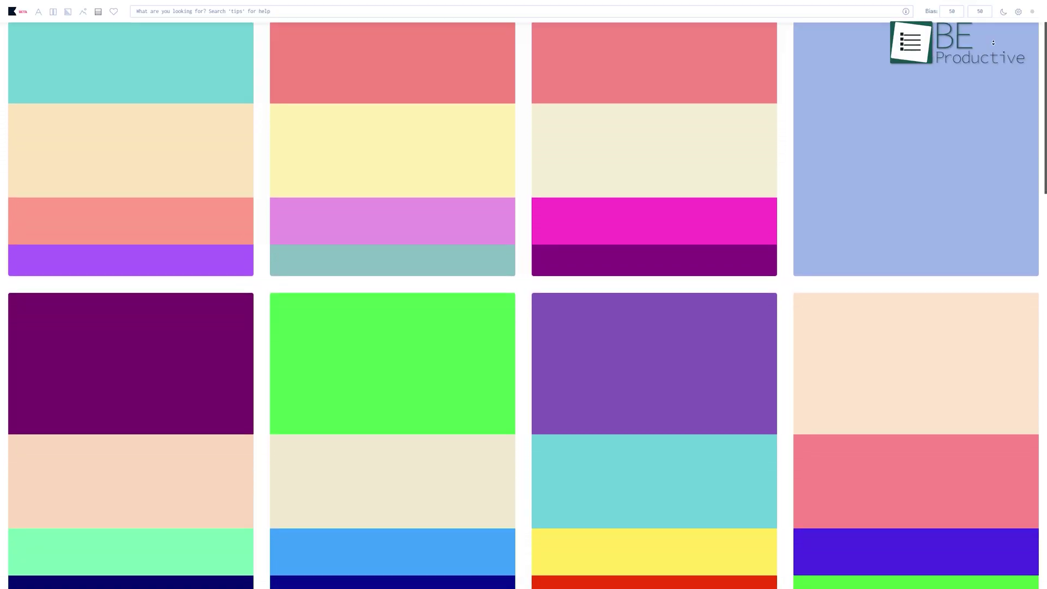
pyautogui.scroll(-1, 994, 42)
pyautogui.scroll(-1, 994, 43)
pyautogui.scroll(-1, 994, 43)
pyautogui.scroll(-1, 993, 43)
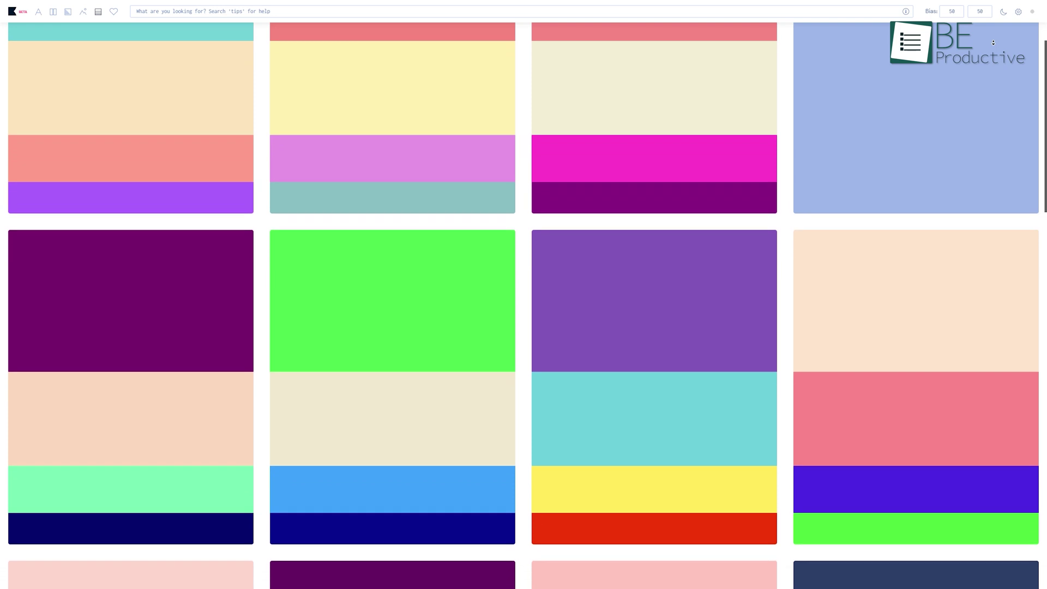
pyautogui.scroll(-1, 994, 43)
pyautogui.scroll(-1, 993, 43)
pyautogui.scroll(-1, 994, 42)
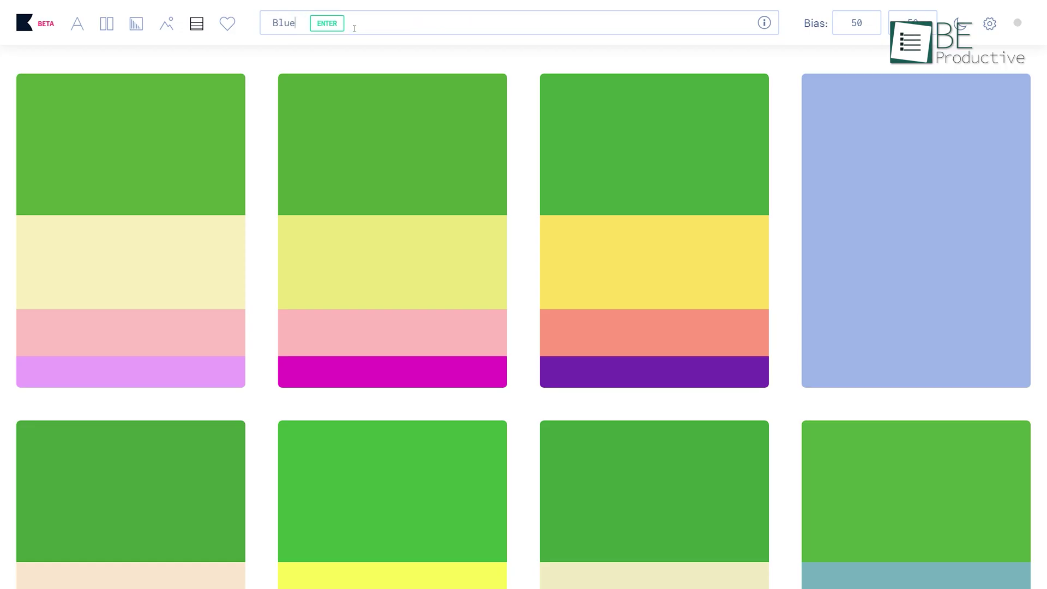
pyautogui.press('Return')
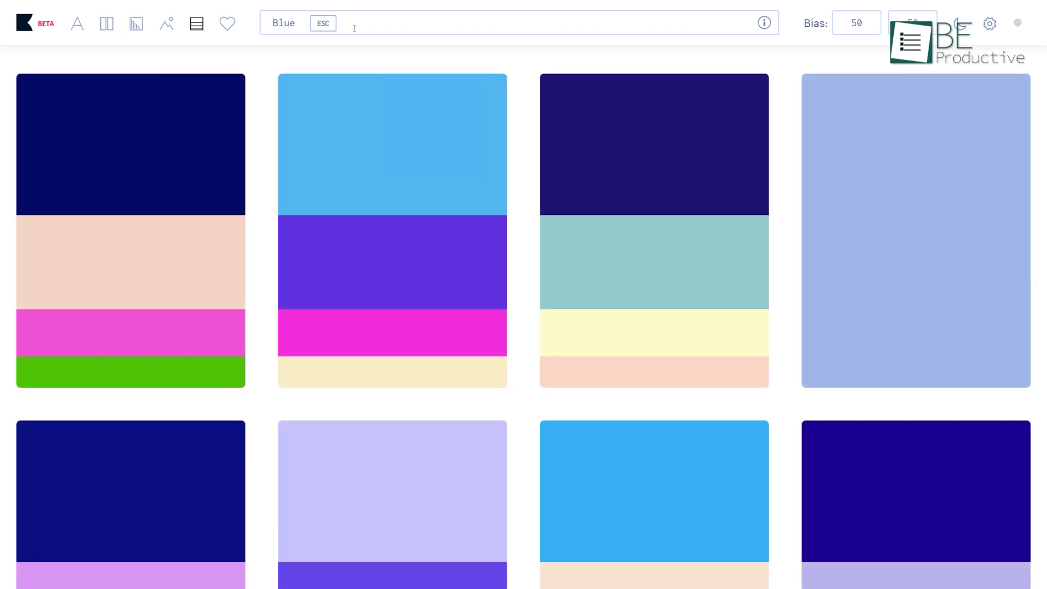